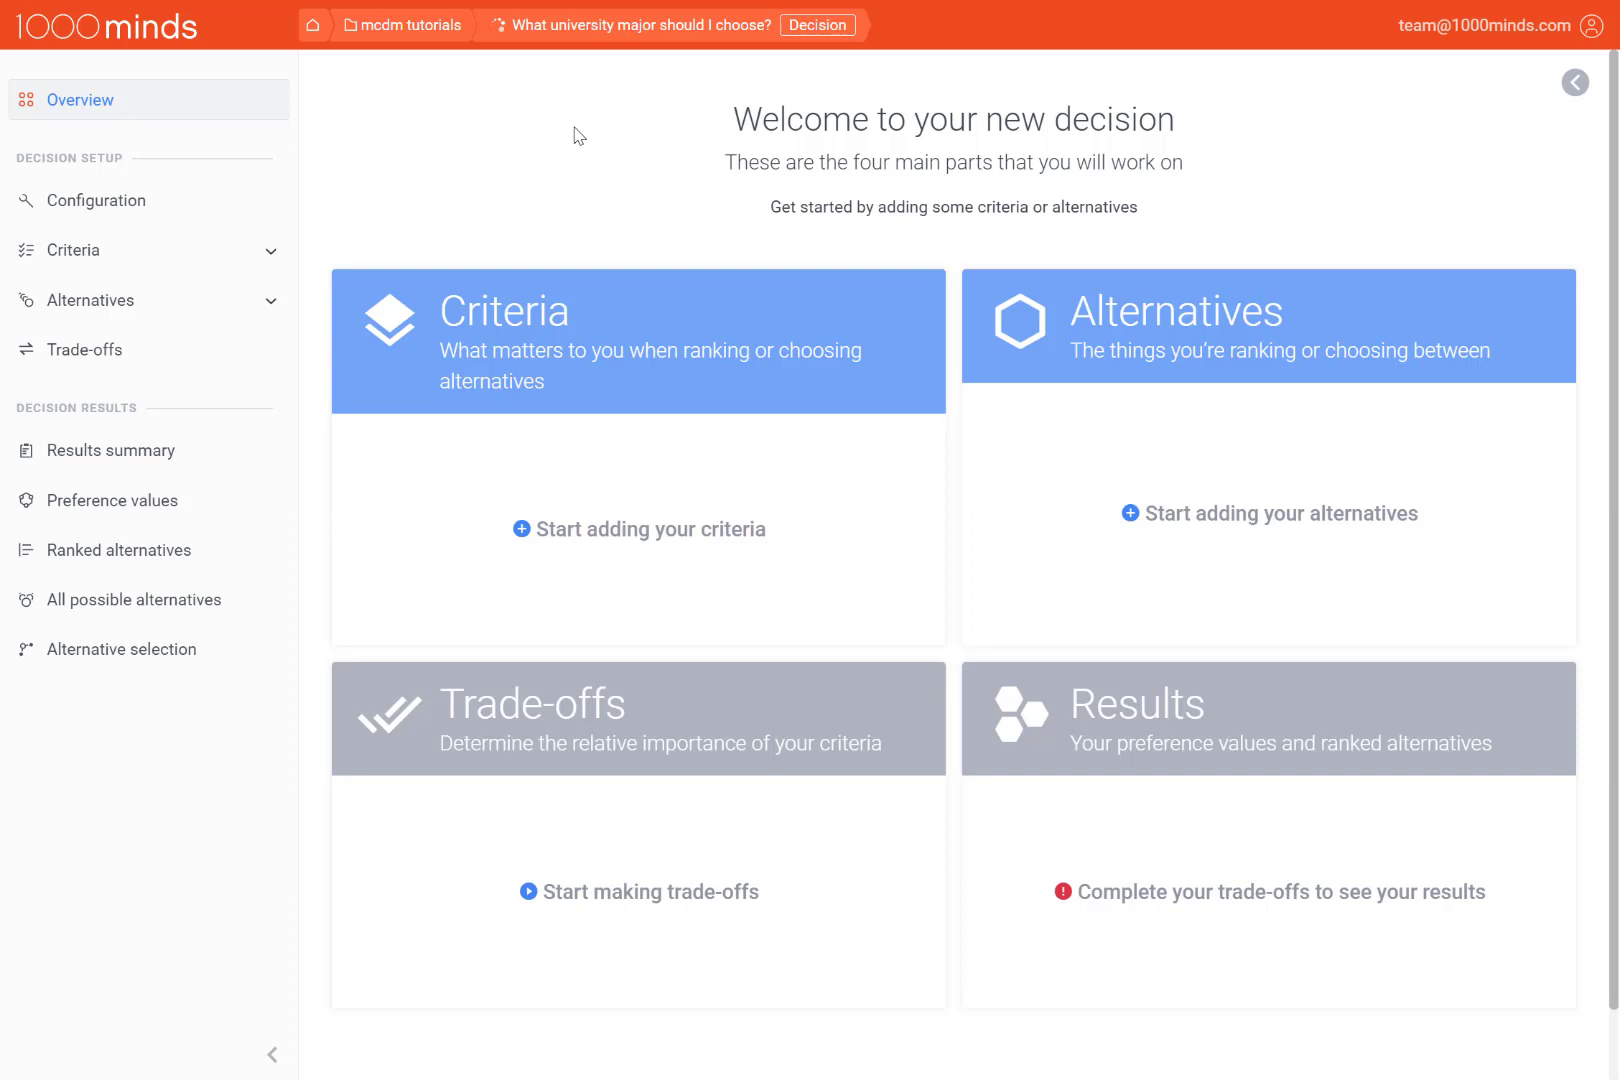
Open the decision's configuration and change the title to "What university major is best for me?".
left_click(228, 213)
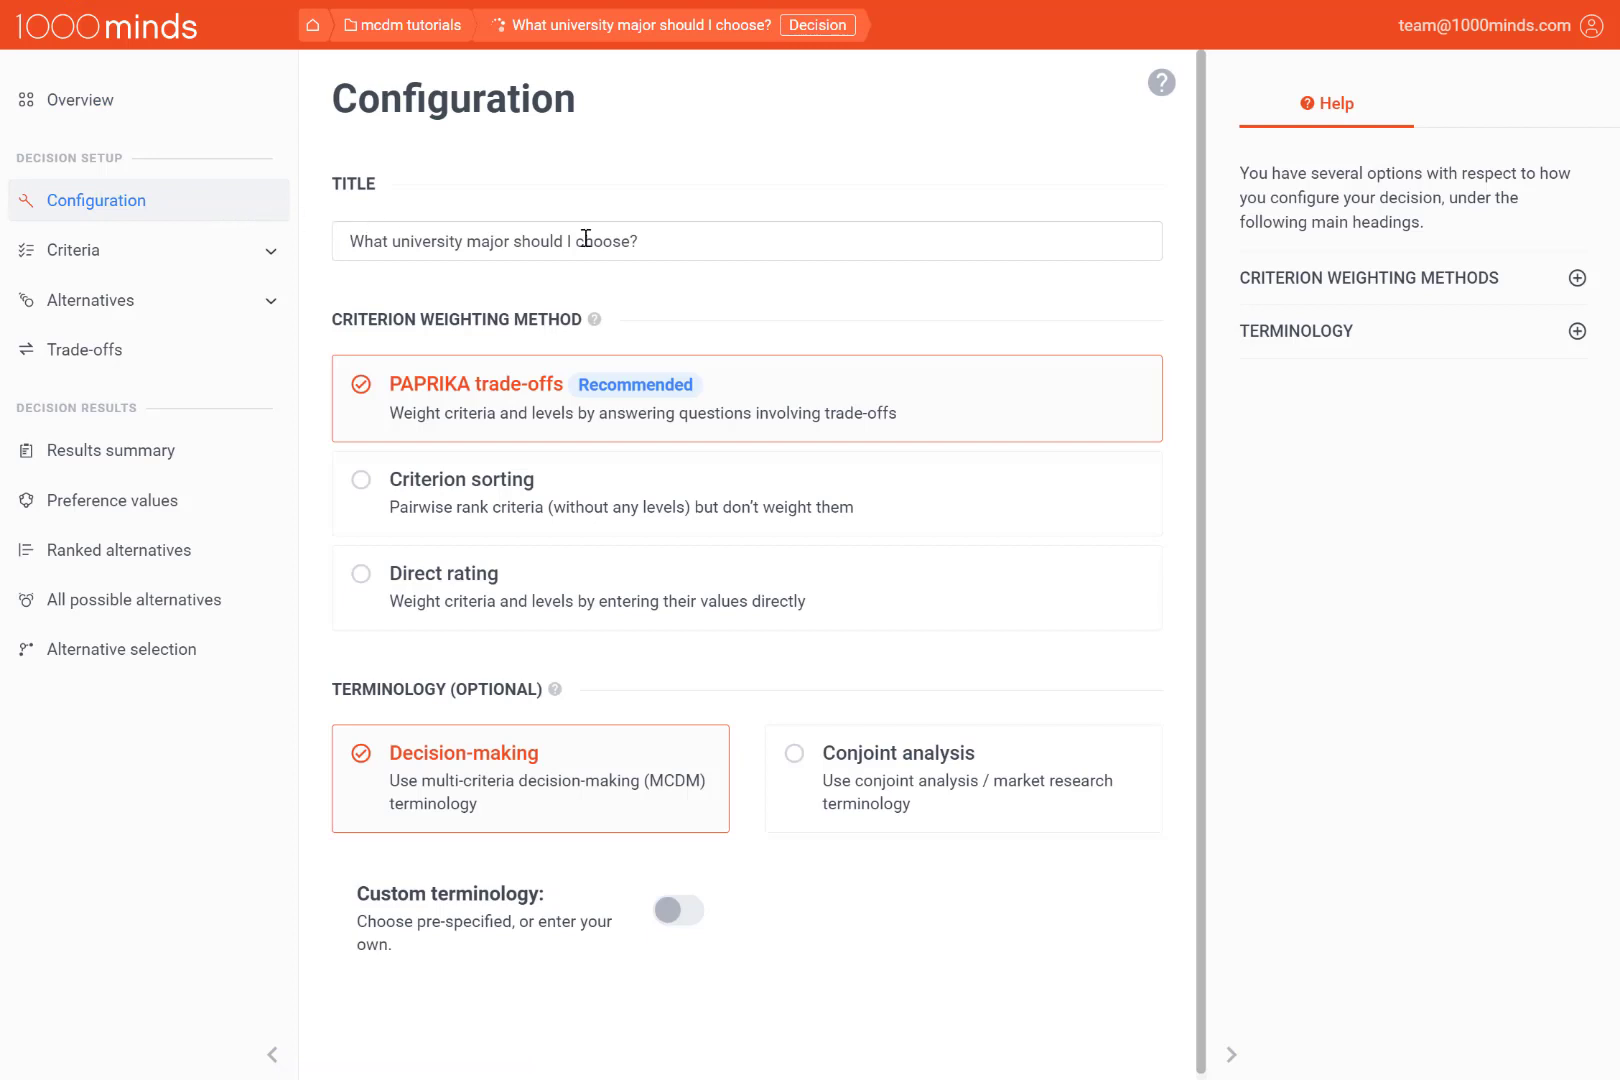
left_click(645, 245)
key("BackSpace")
key("BackSpace")
key("BackSpace")
key("BackSpace")
key("BackSpace")
key("BackSpace")
key("BackSpace")
key("BackSpace")
key("BackSpace")
key("BackSpace")
key("BackSpace")
key("BackSpace")
key("BackSpace")
key("BackSpace")
key("BackSpace")
key("BackSpace")
key("BackSpace")
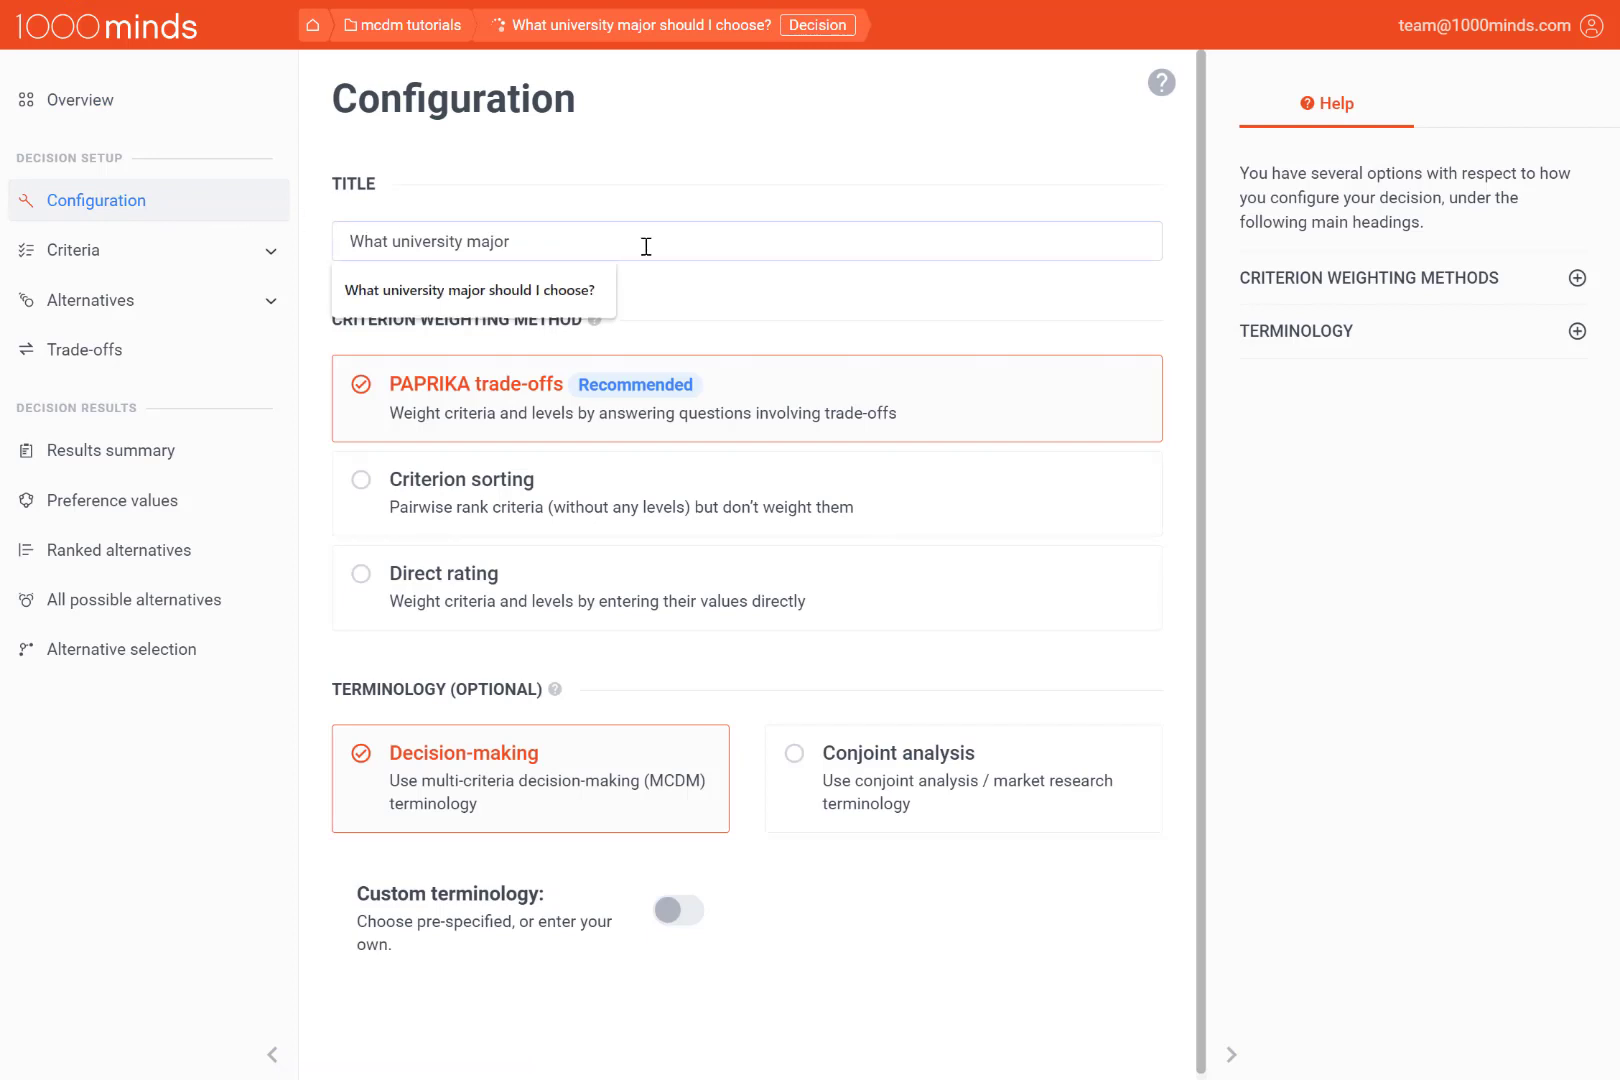
type("is best for me?")
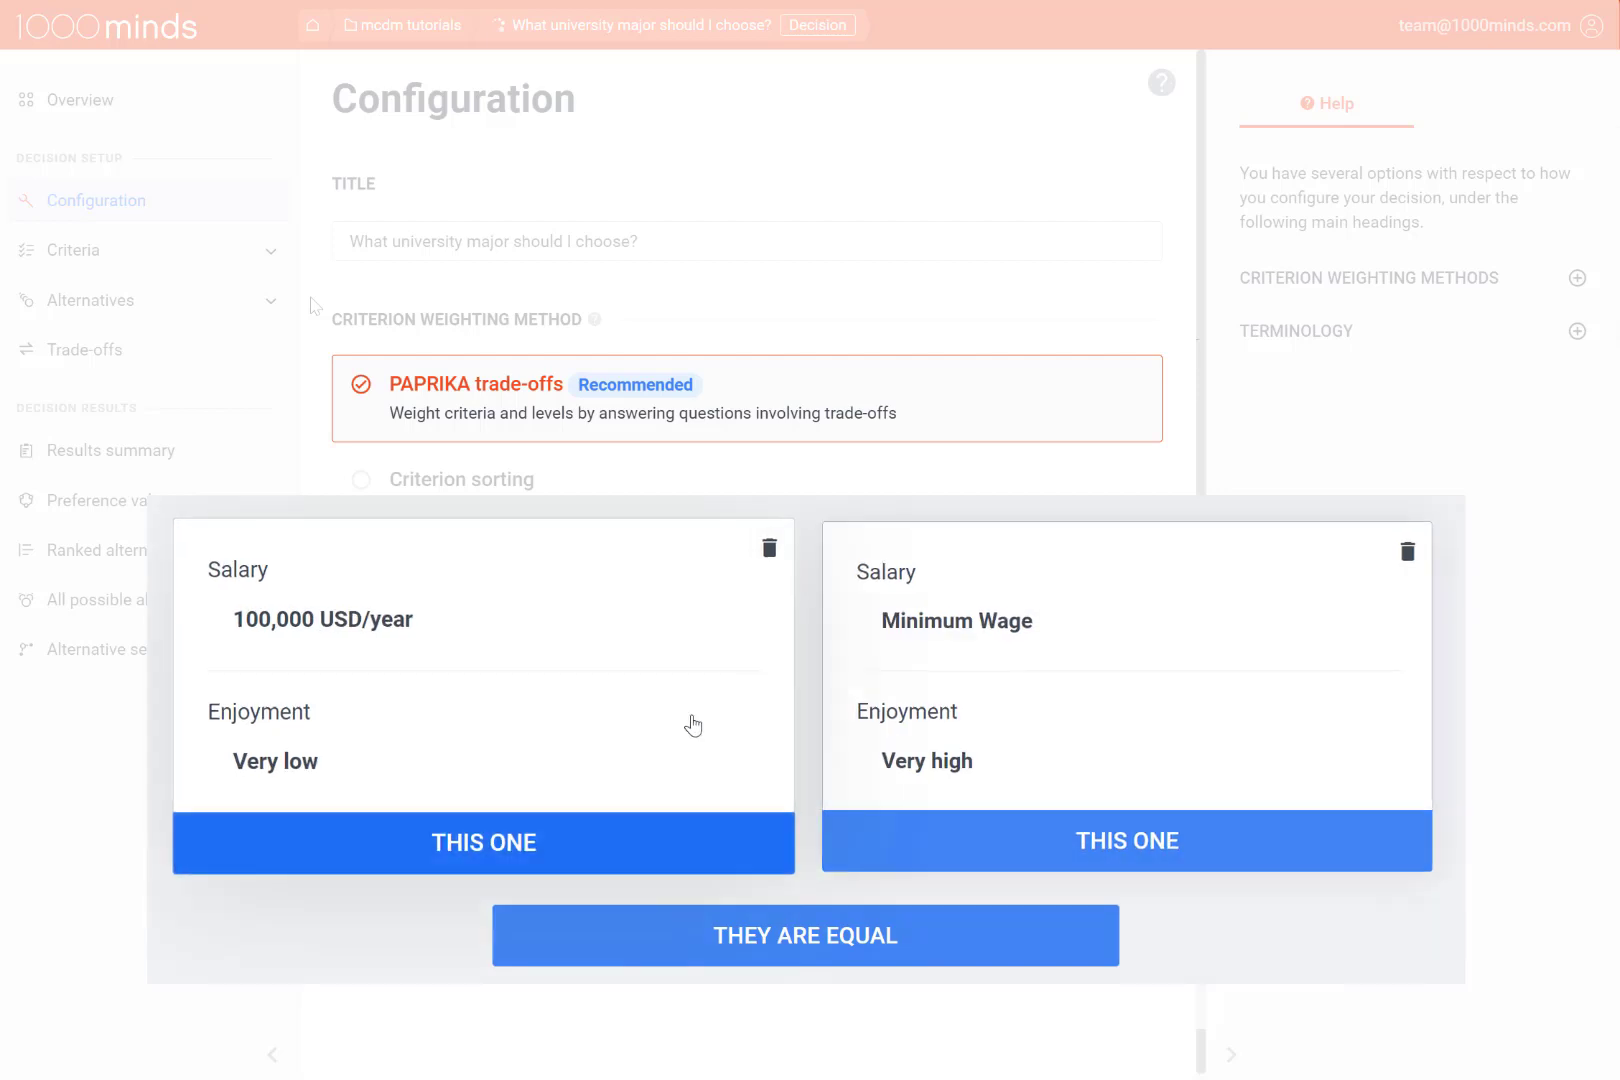
left_click(1103, 760)
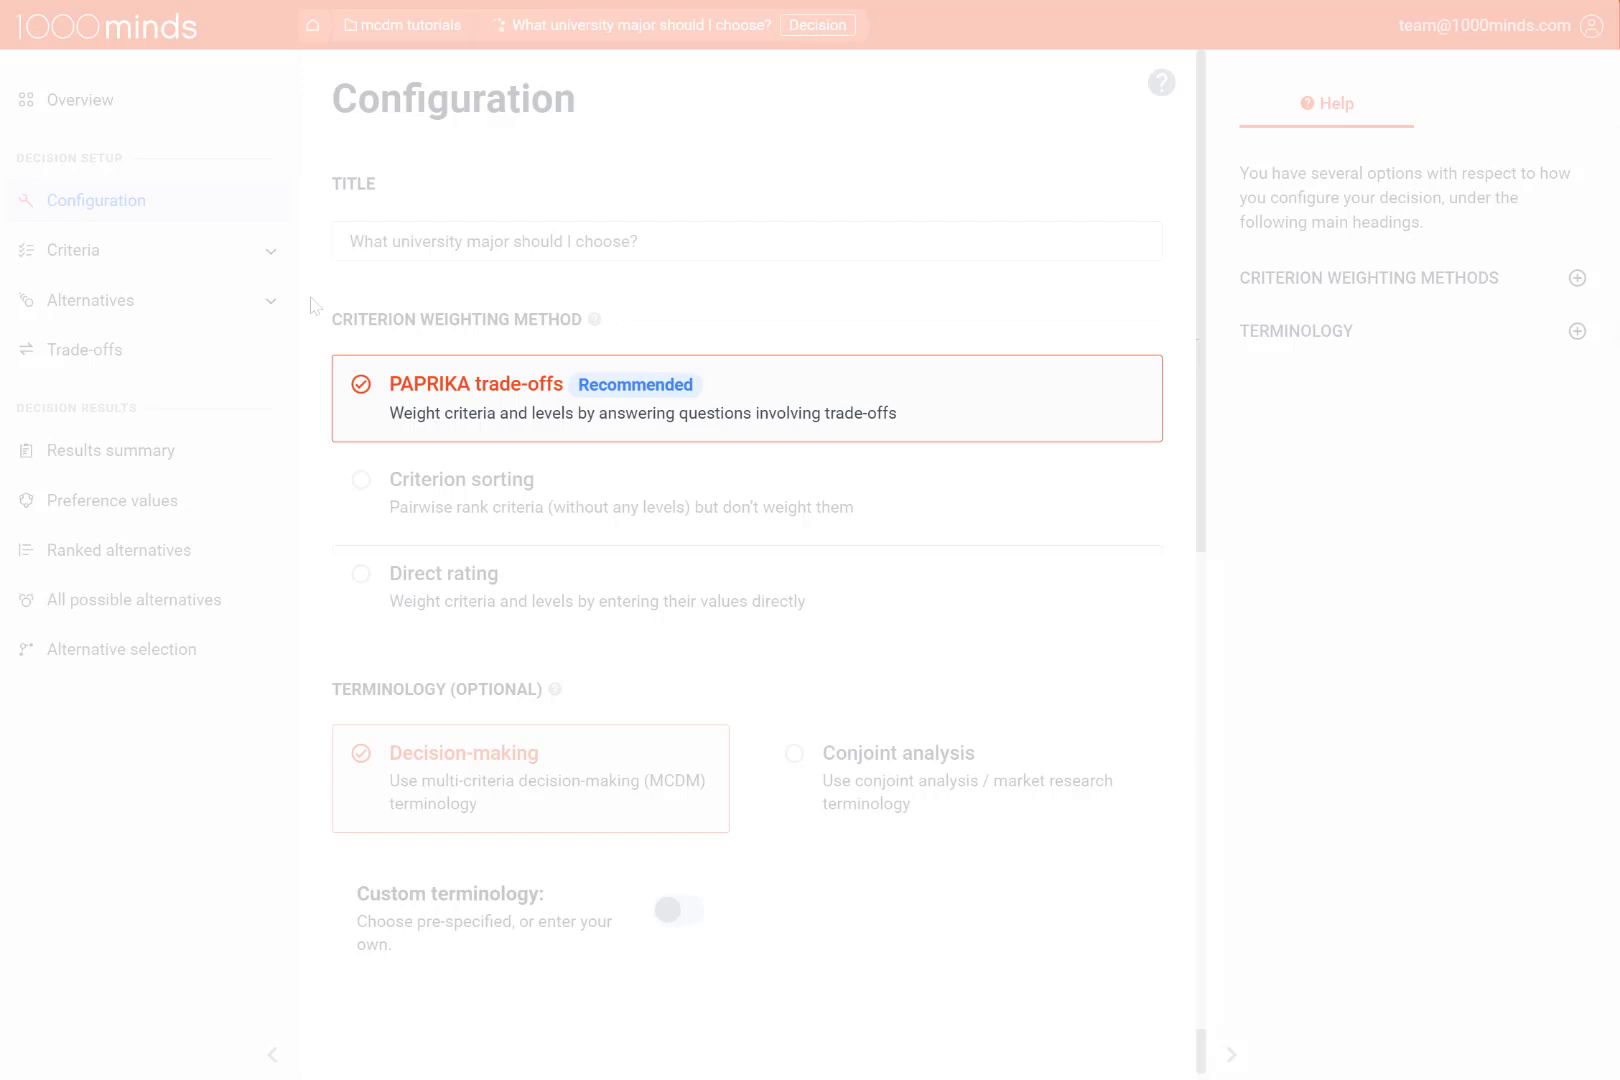
Try Criterion sorting and Direct rating as the criterion weighting method, and return to PAPRIKA trade-offs.
left_click(361, 484)
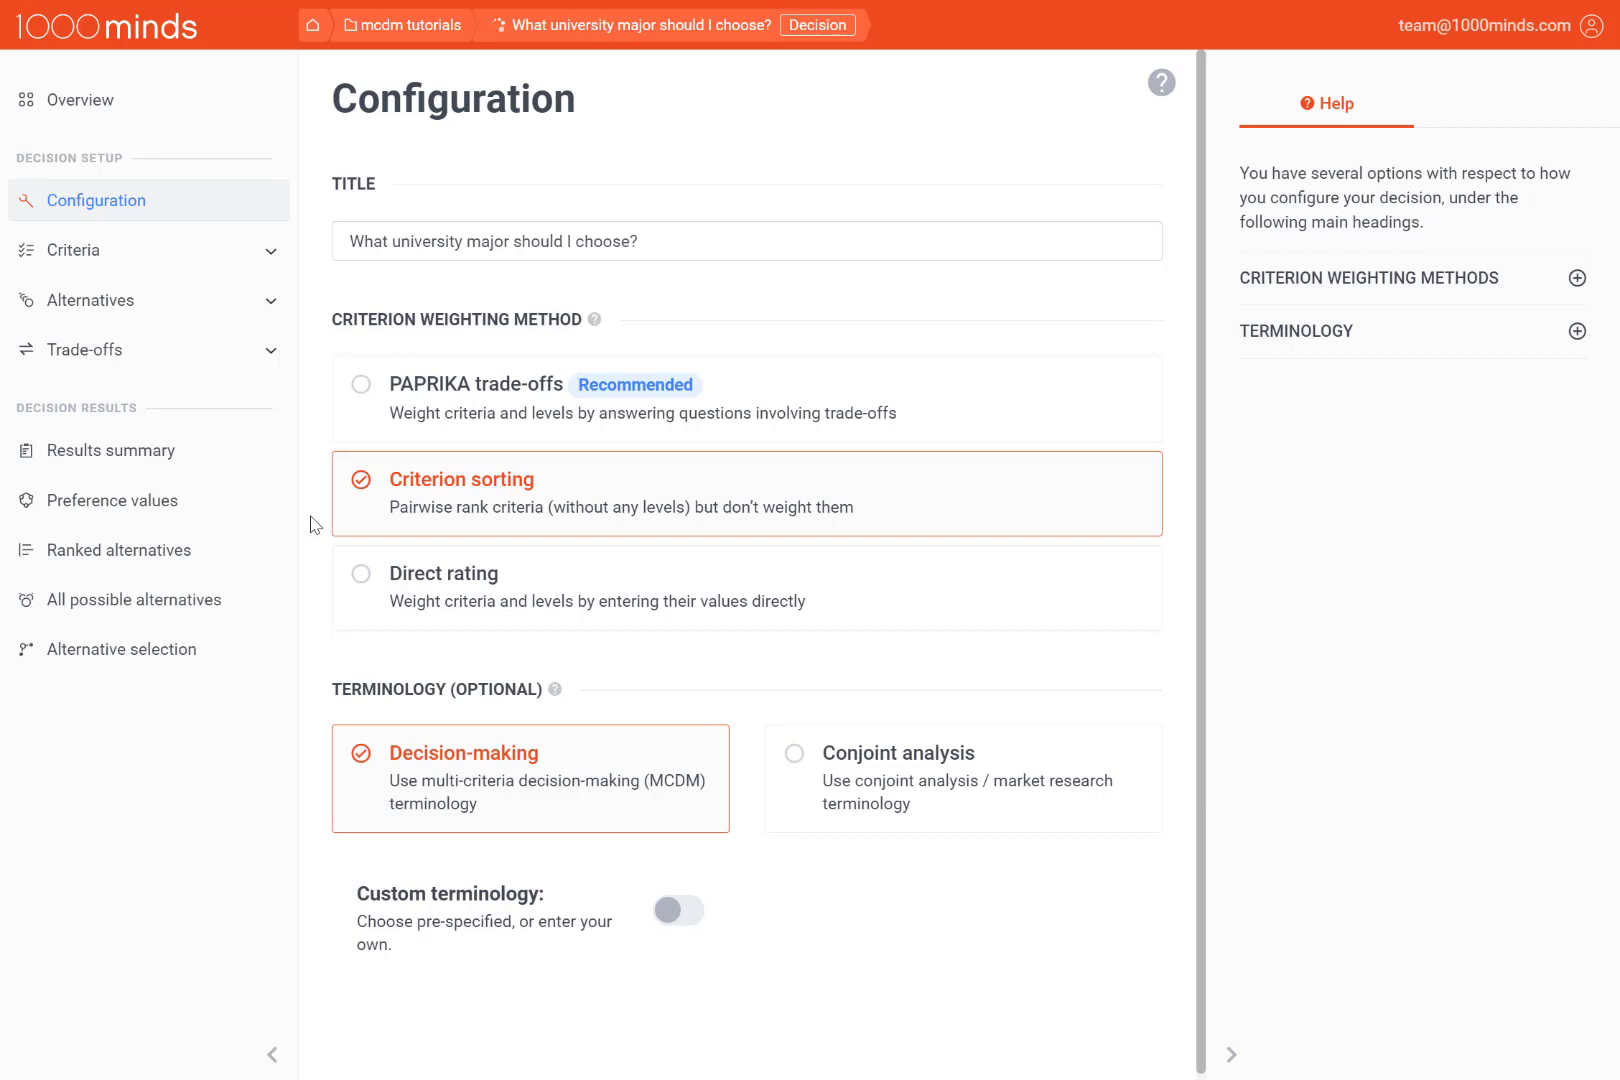
left_click(366, 575)
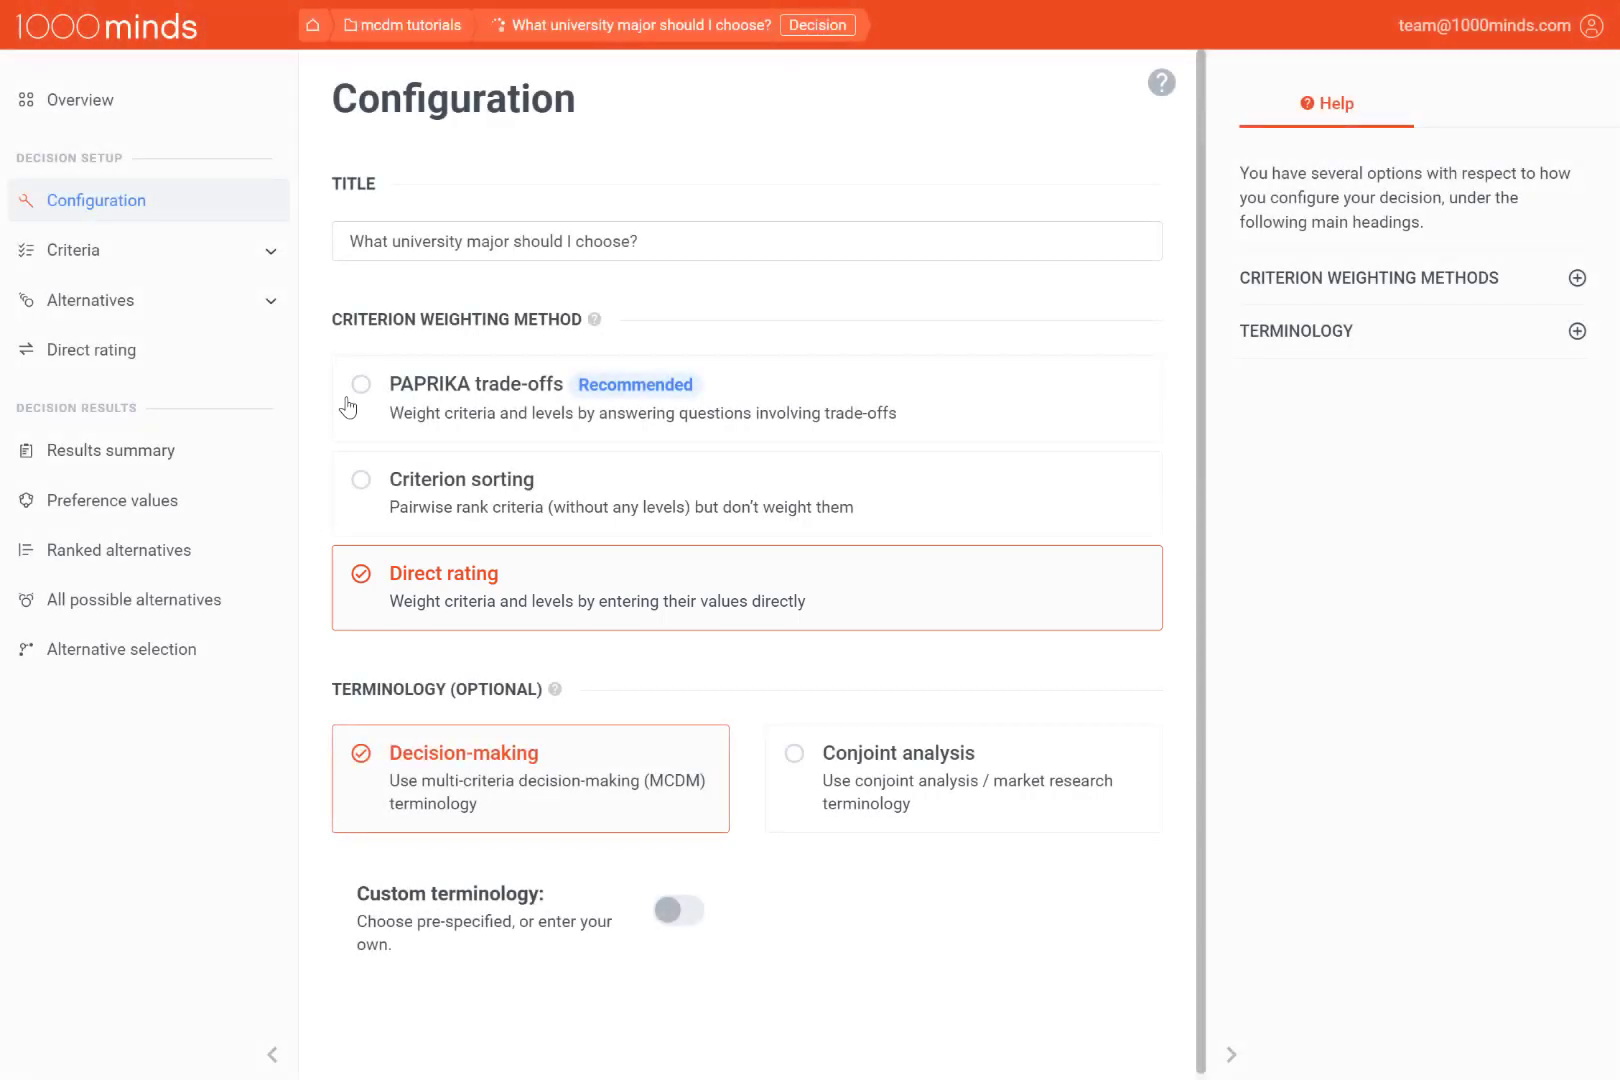
left_click(356, 392)
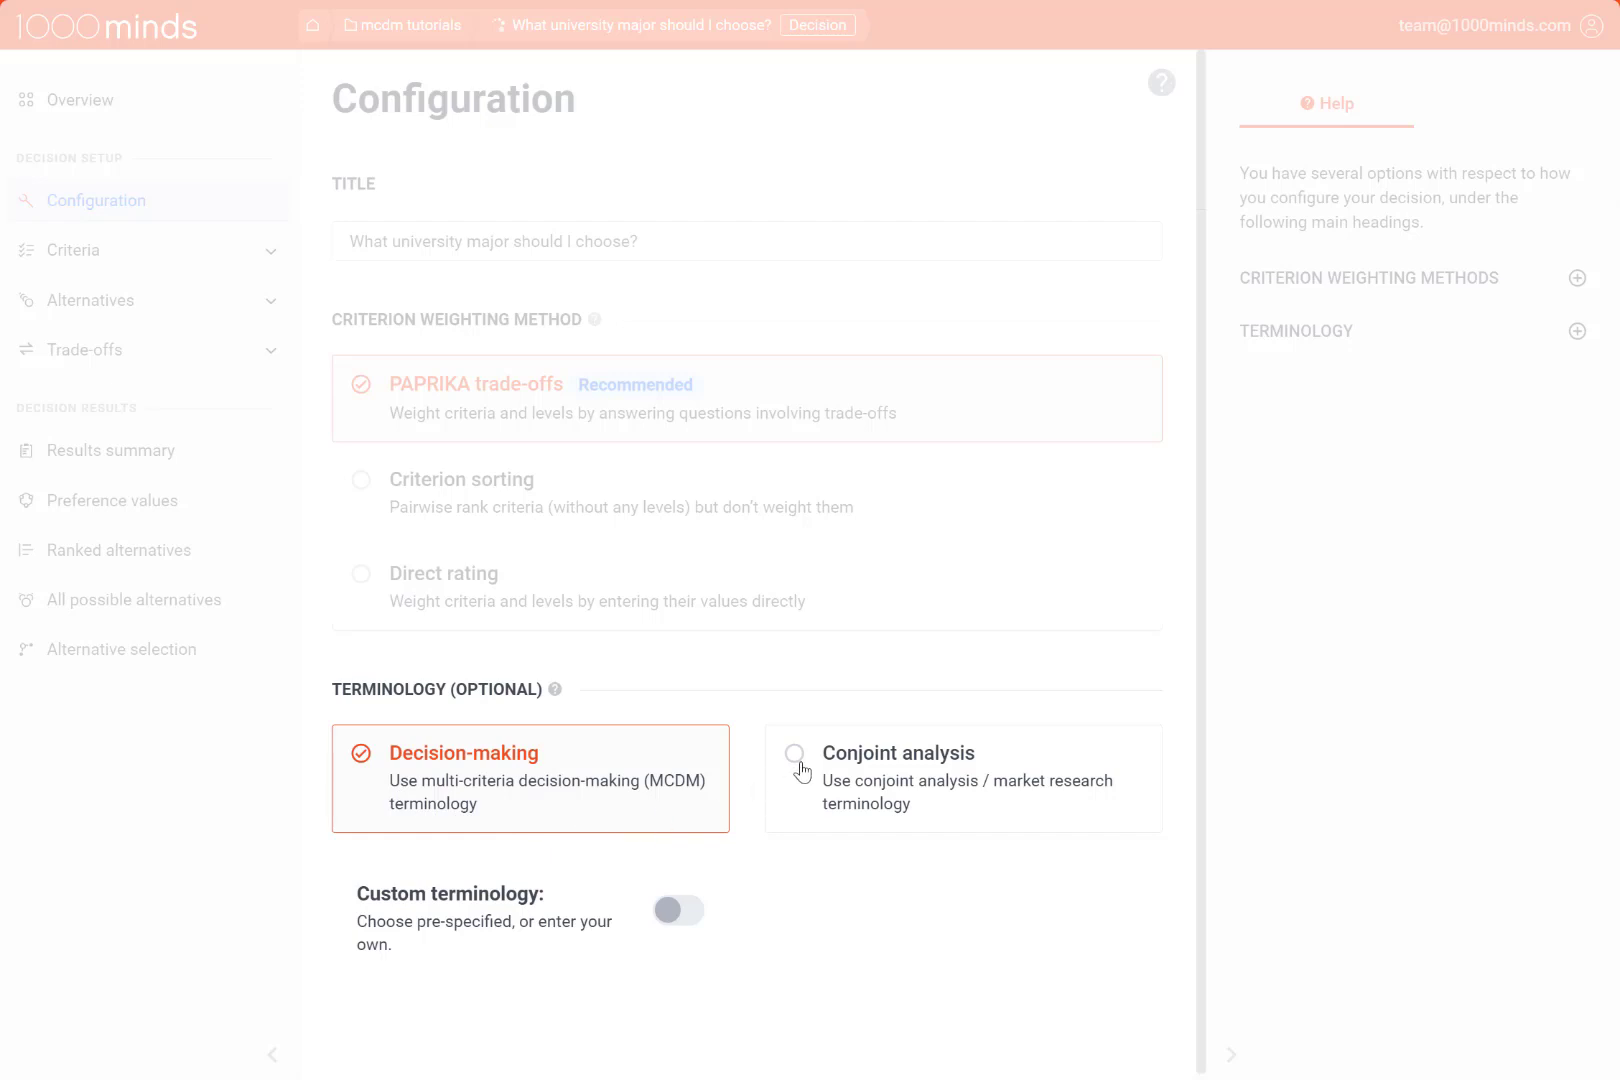
Try the Conjoint analysis terminology and return to Decision-making terminology.
left_click(799, 763)
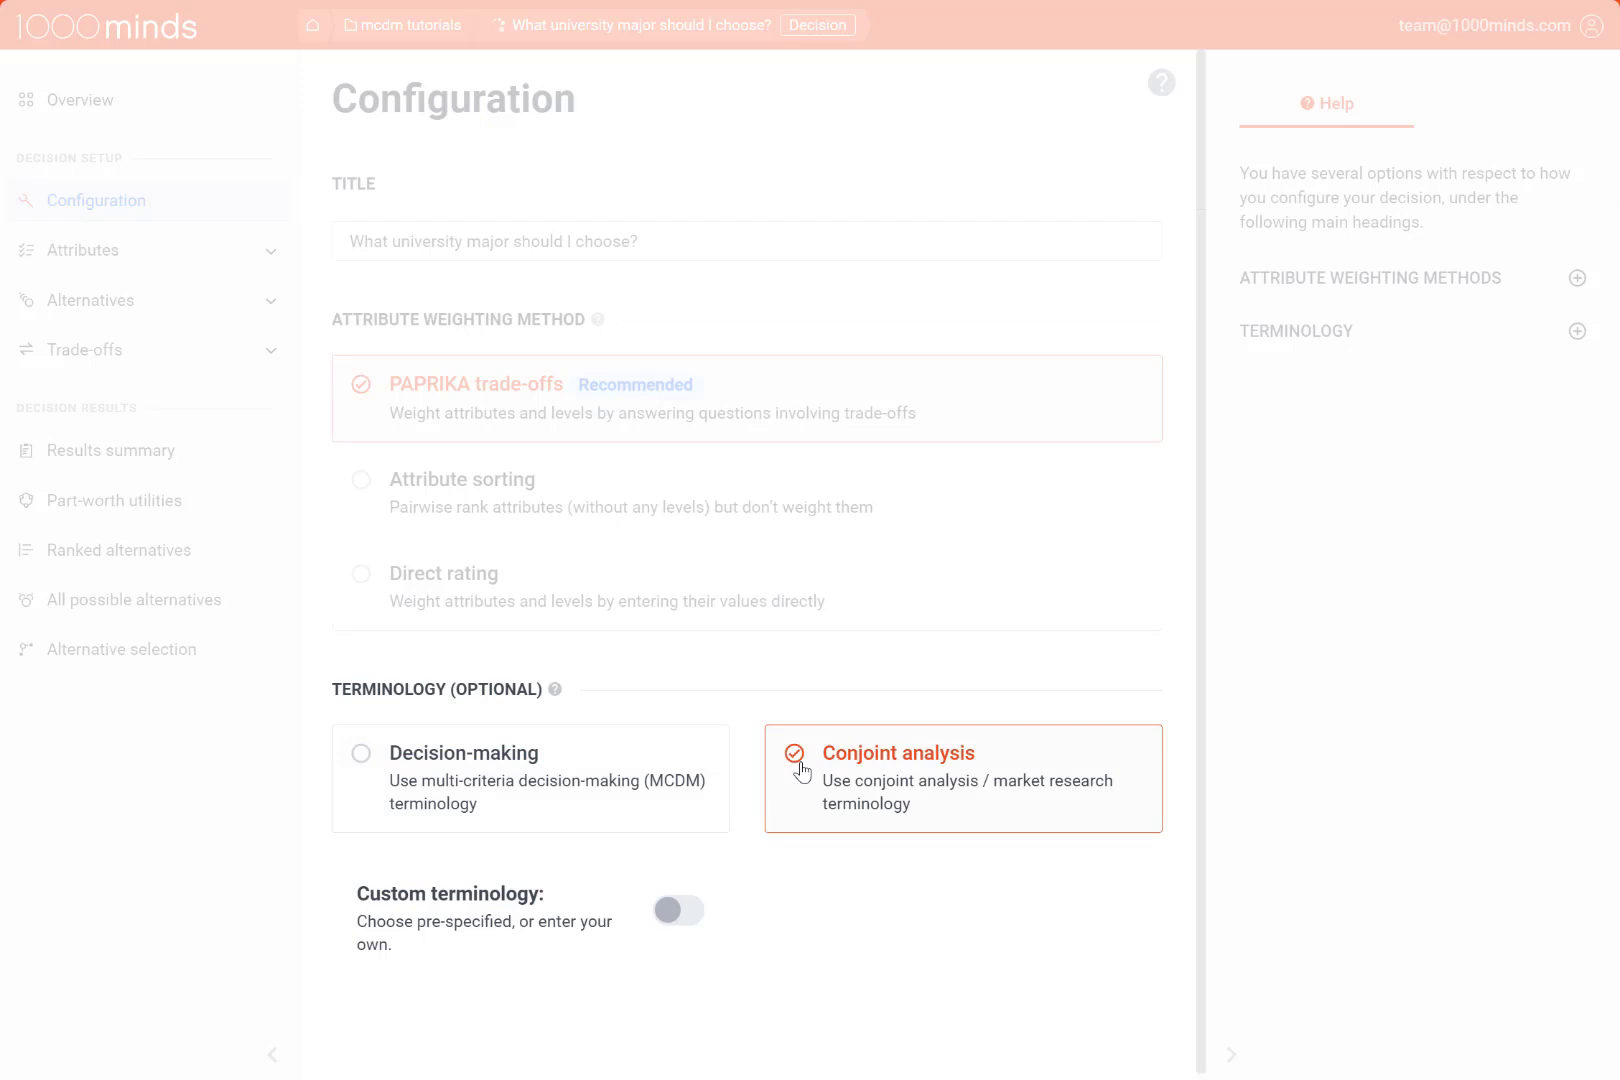
left_click(362, 754)
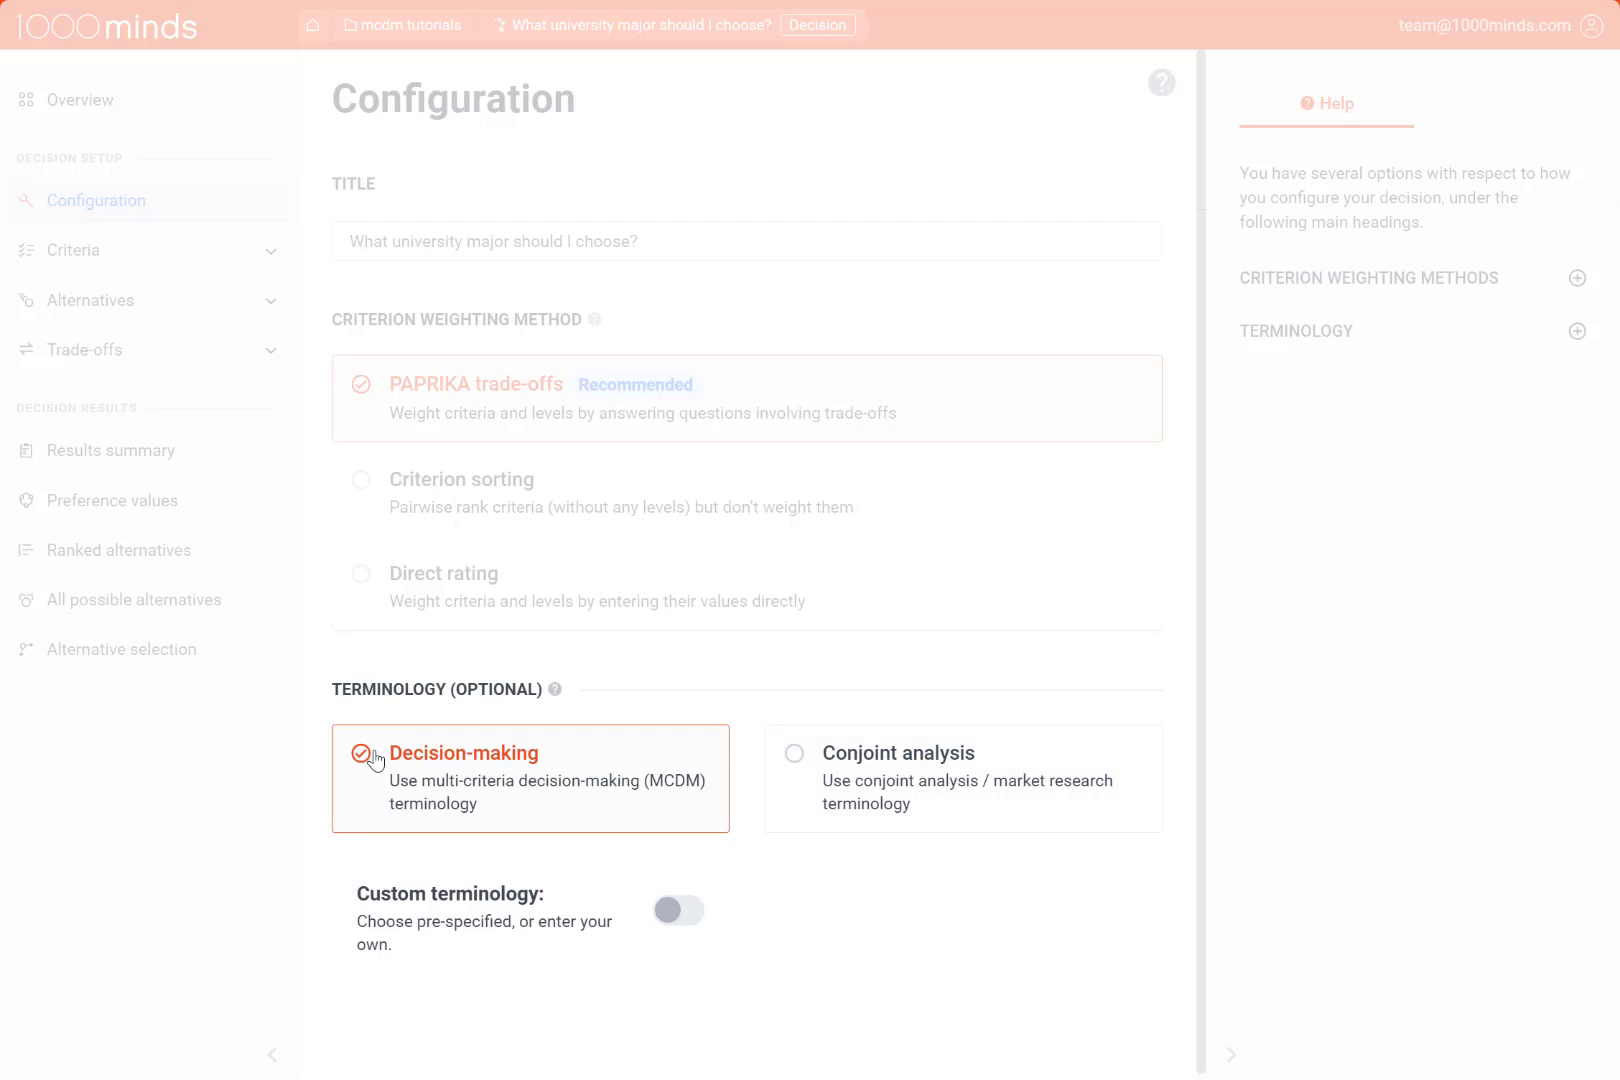
Enable custom terminology and set the term for the things or people being chosen between to Options.
left_click(668, 911)
scroll(668, 915, "down", 3)
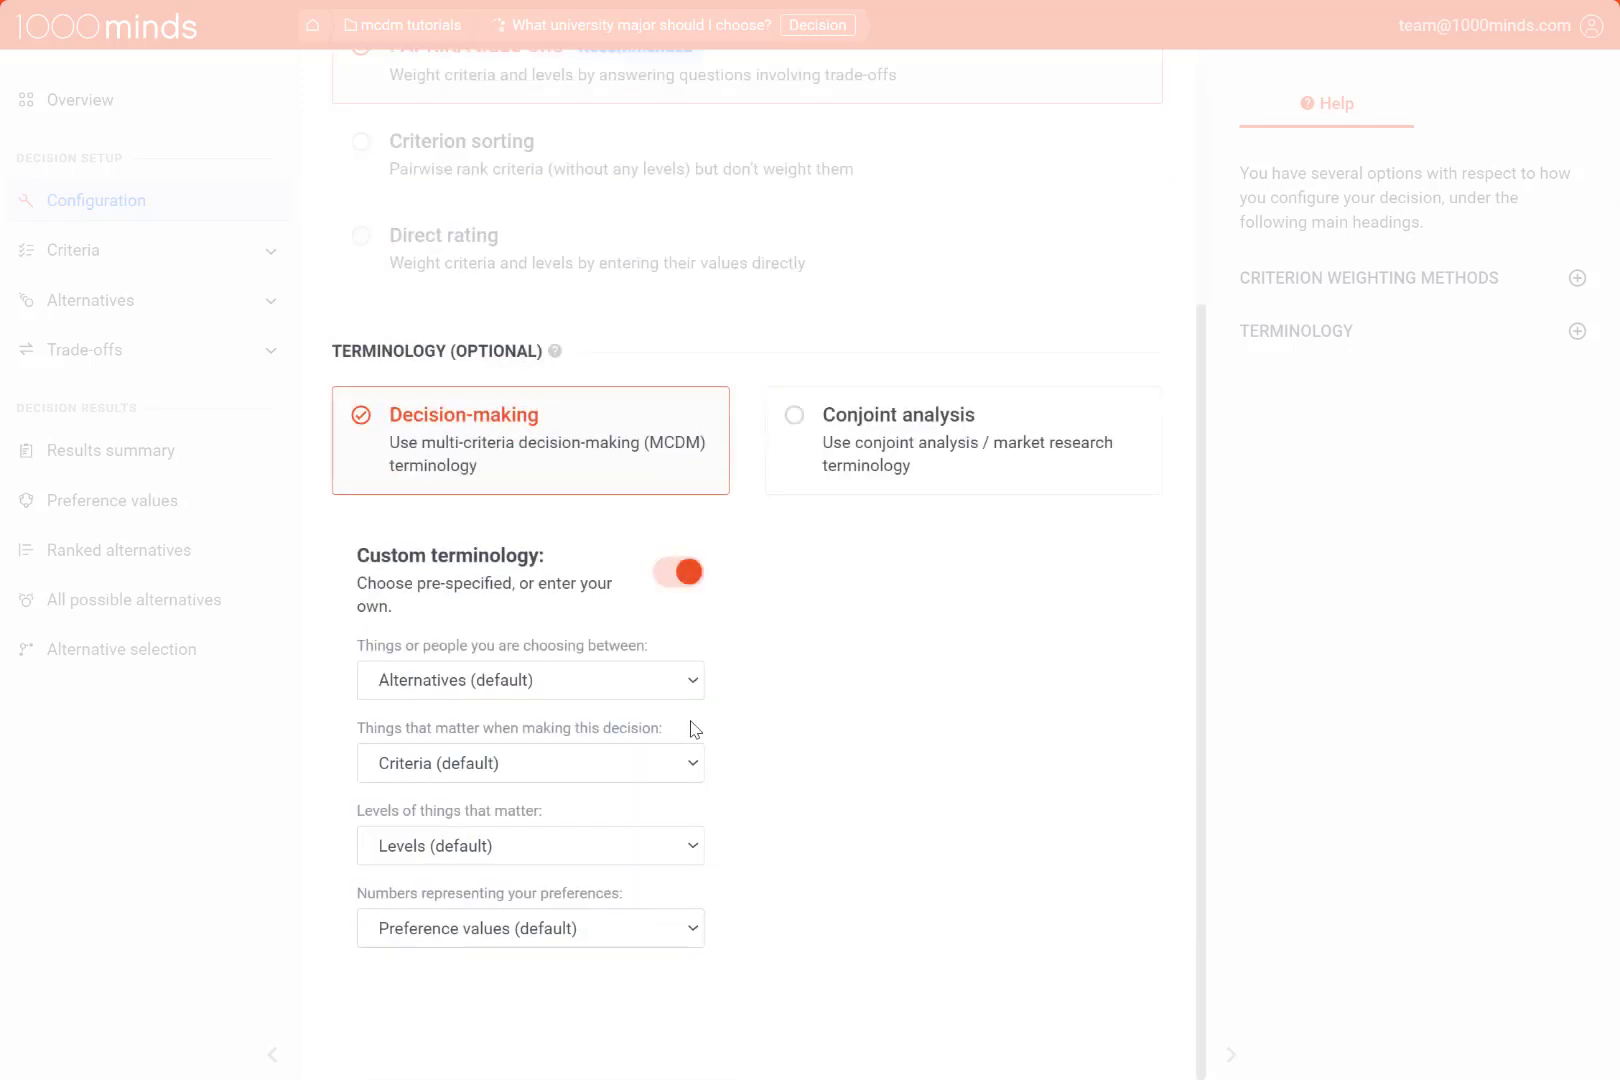
left_click(693, 688)
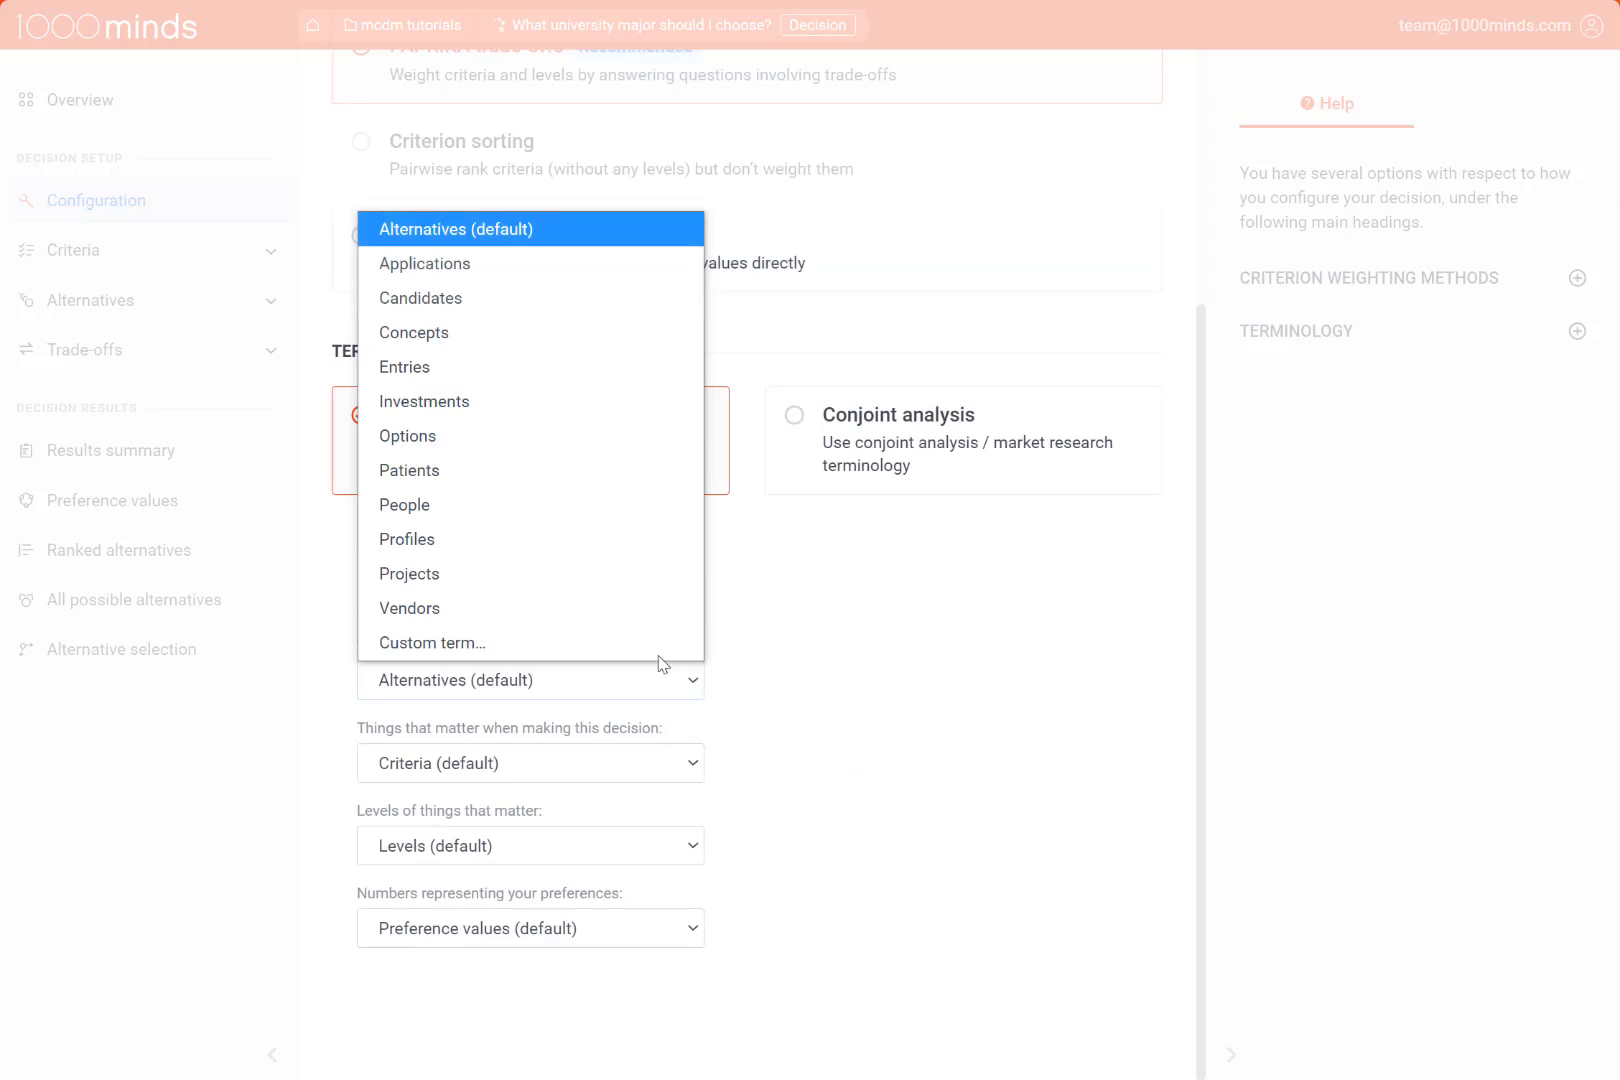
left_click(632, 445)
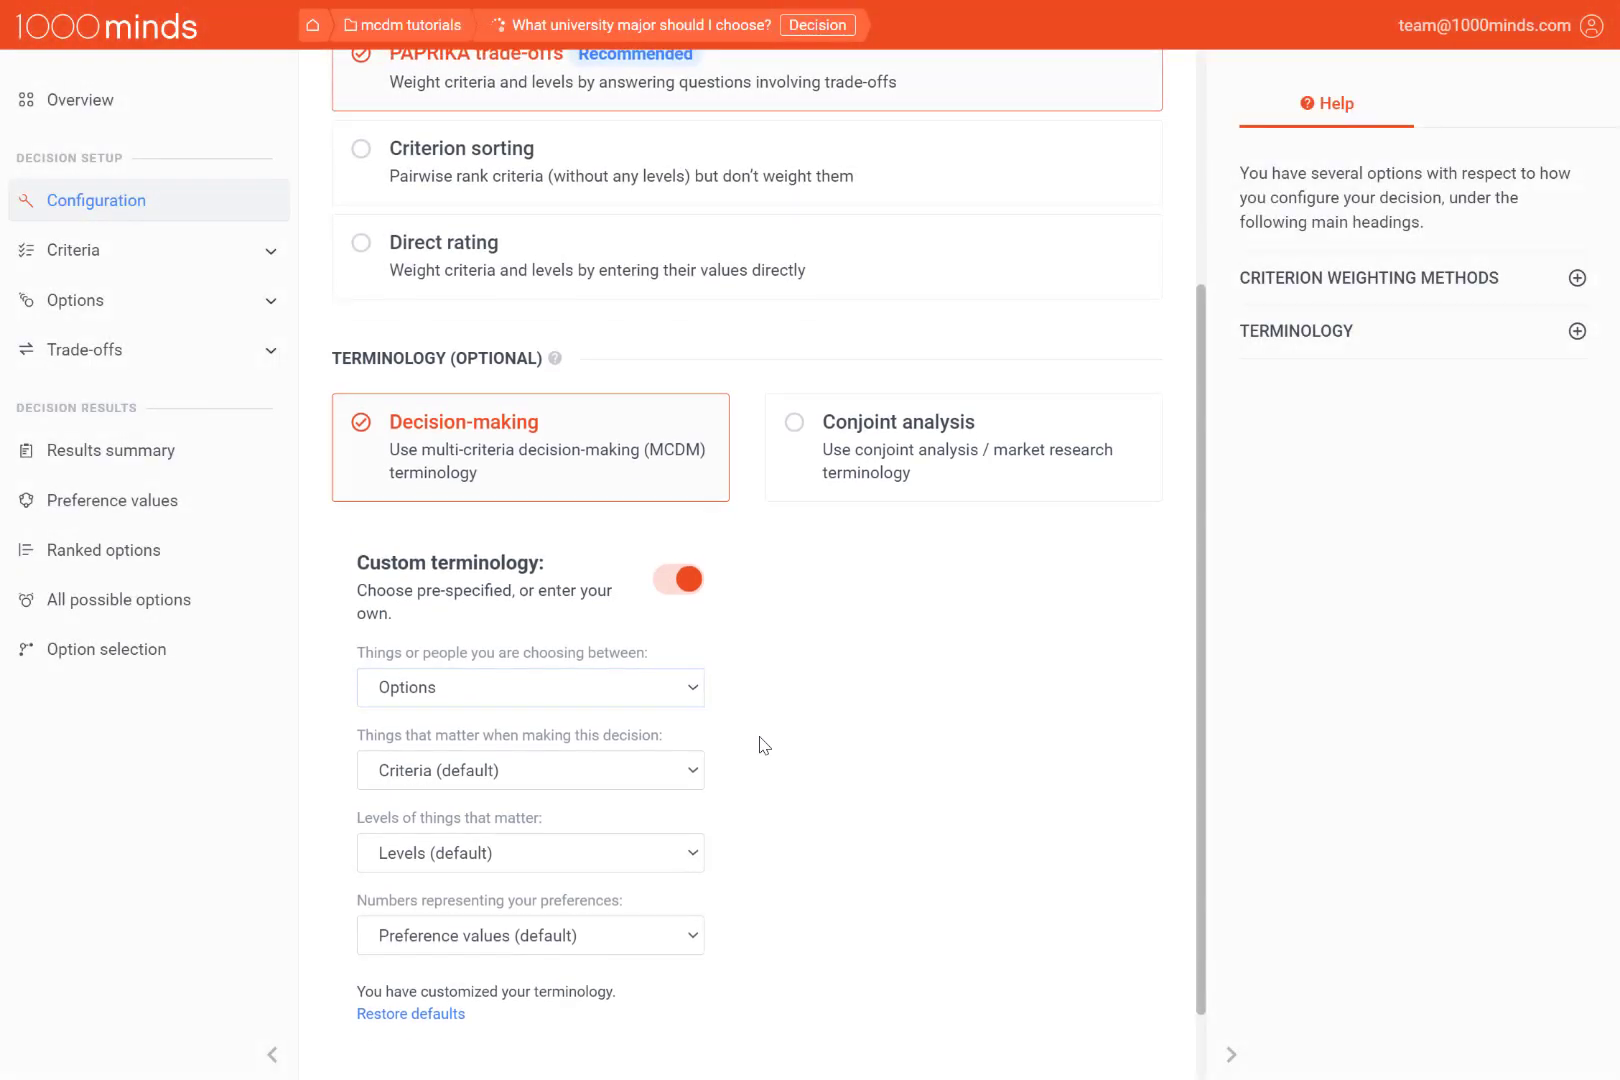
scroll(764, 745, "up", 2)
scroll(764, 745, "up", 2)
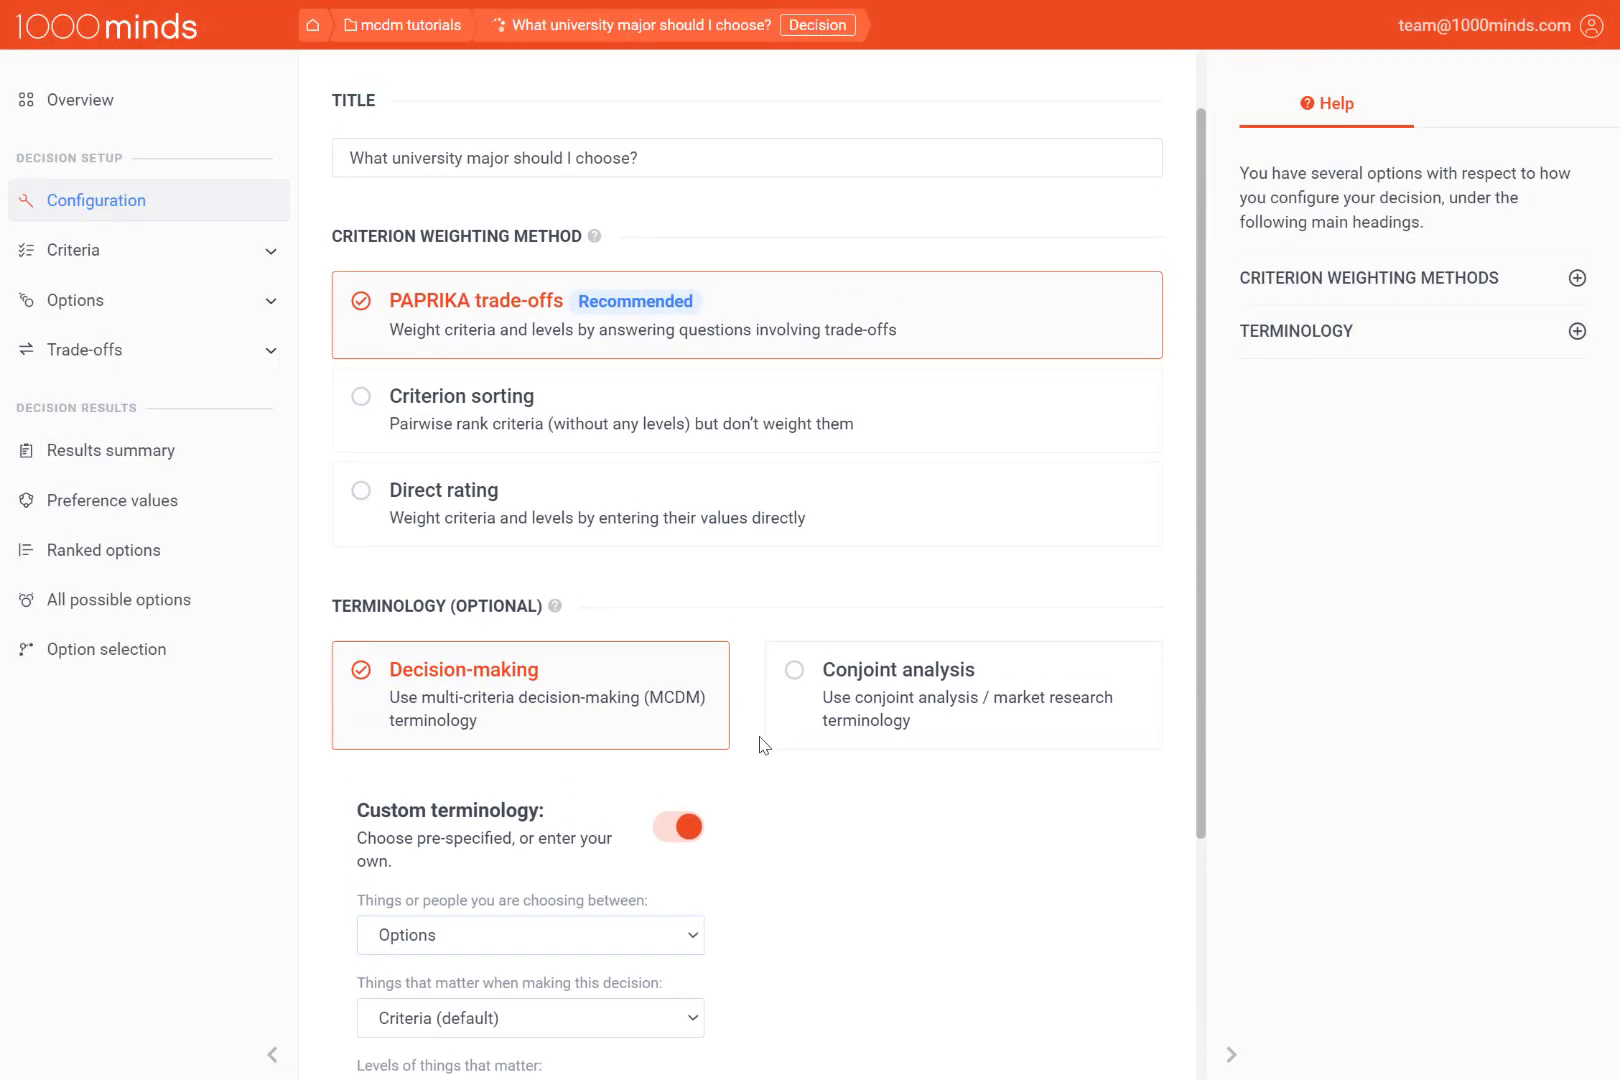